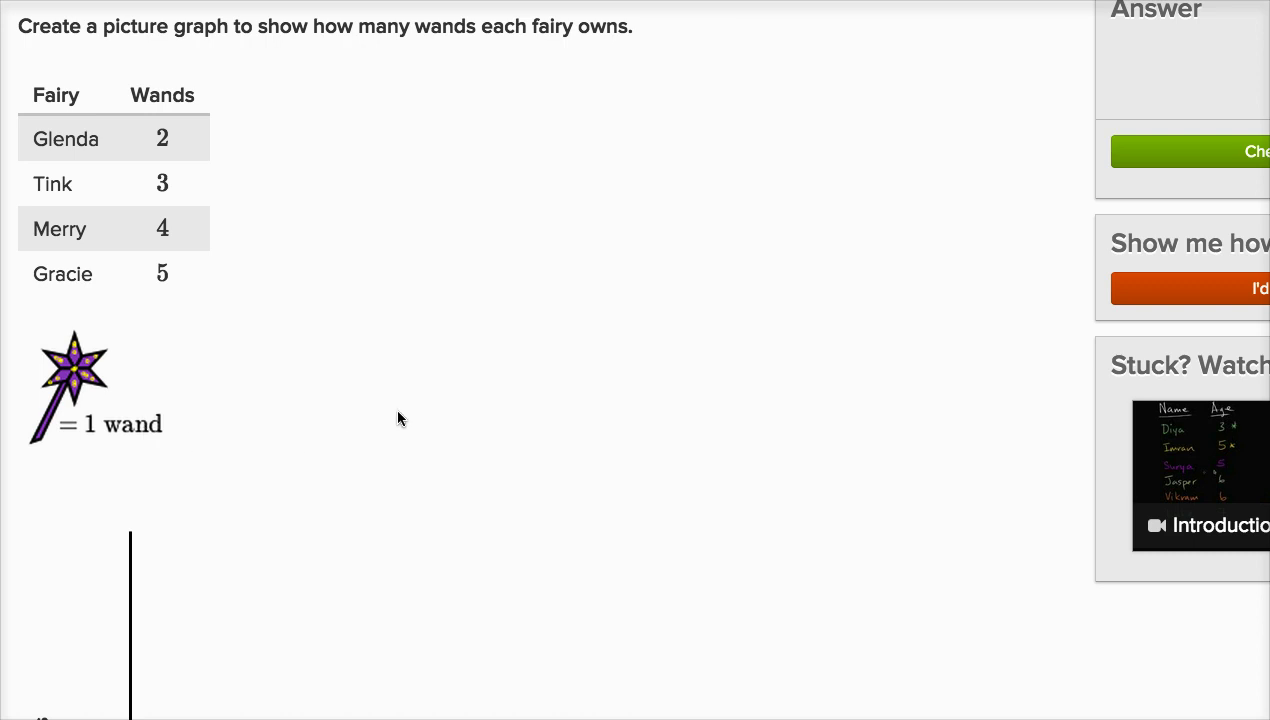
Stack 2 wands in Glenda's column of the picture graph.
{"action": "scroll", "coordinate": [525, 375], "scroll_direction": "down", "scroll_amount": 5}
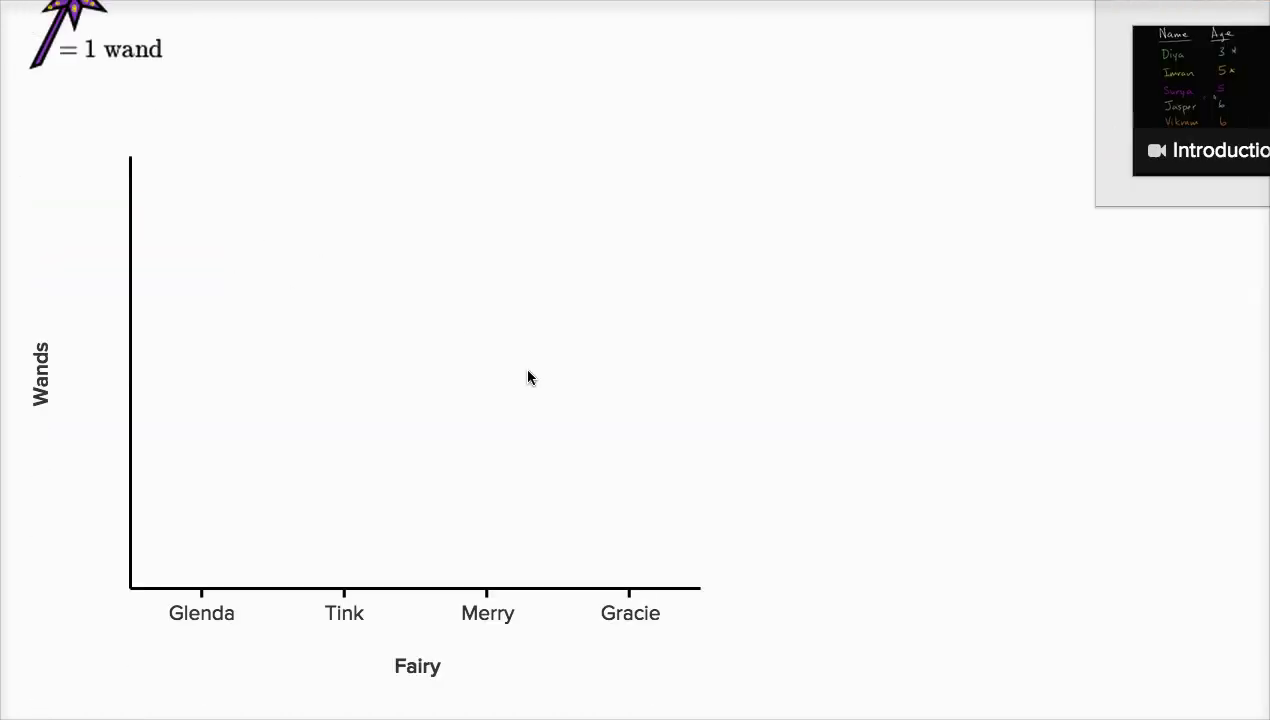
{"action": "left_click", "coordinate": [197, 572]}
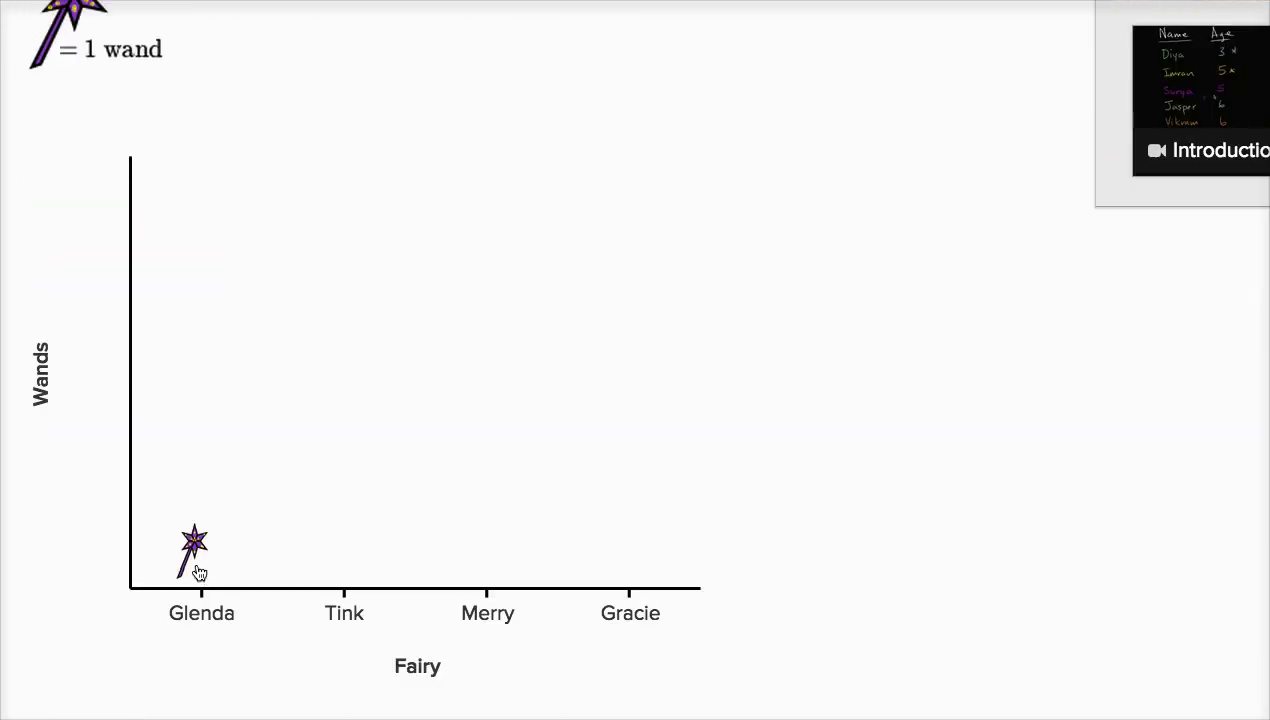
{"action": "left_click", "coordinate": [198, 510]}
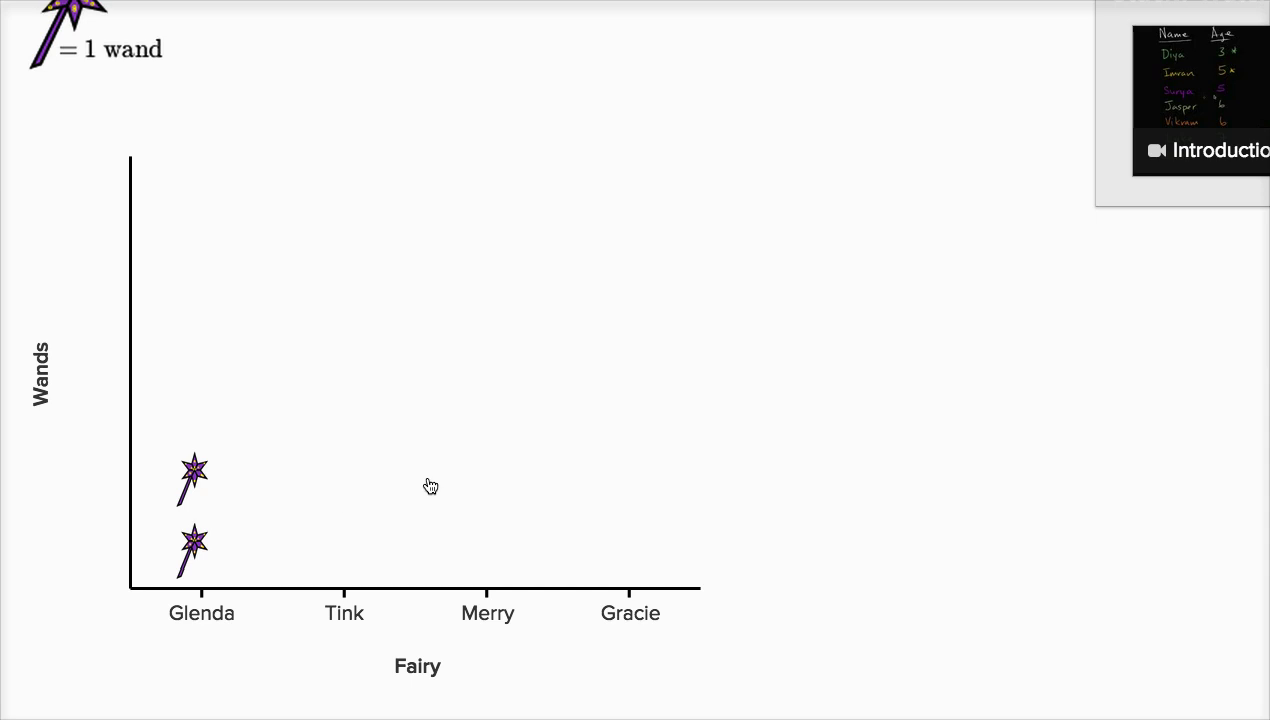
{"action": "scroll", "coordinate": [430, 486], "scroll_direction": "up", "scroll_amount": 3}
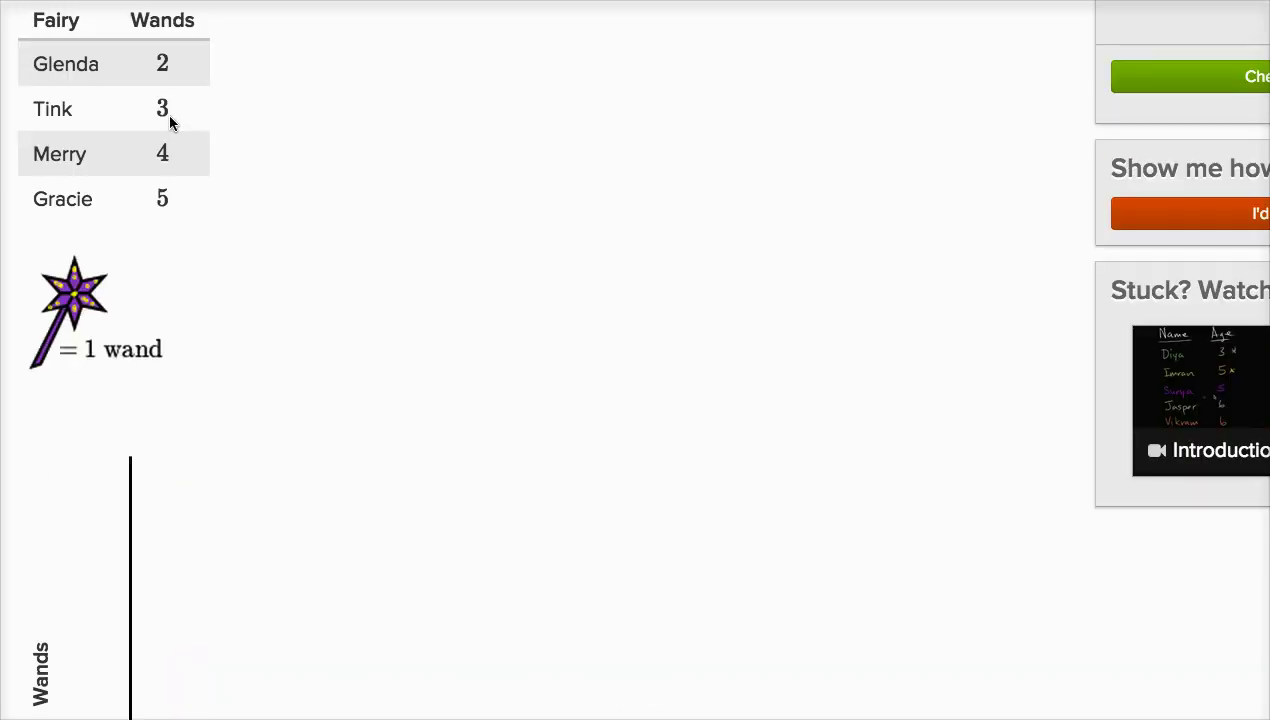
{"action": "scroll", "coordinate": [479, 516], "scroll_direction": "down", "scroll_amount": 2}
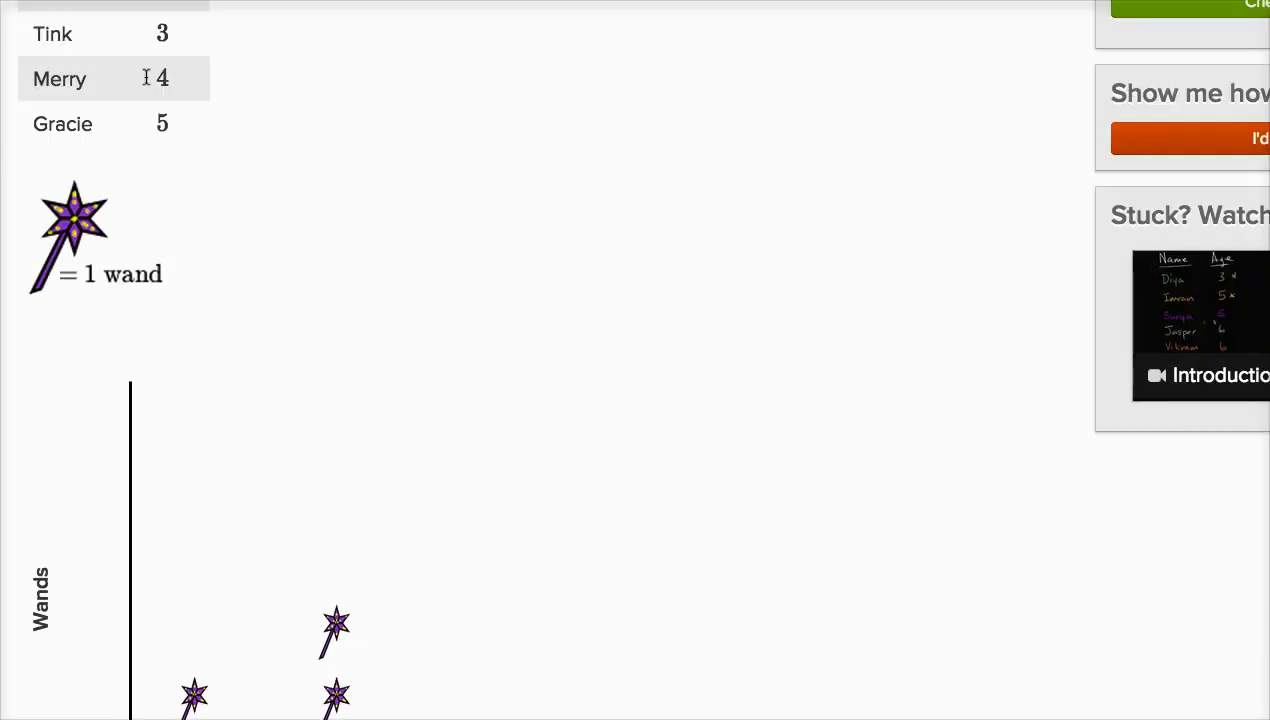
Build Merry's column up to 4 wands.
{"action": "scroll", "coordinate": [617, 537], "scroll_direction": "down", "scroll_amount": 2}
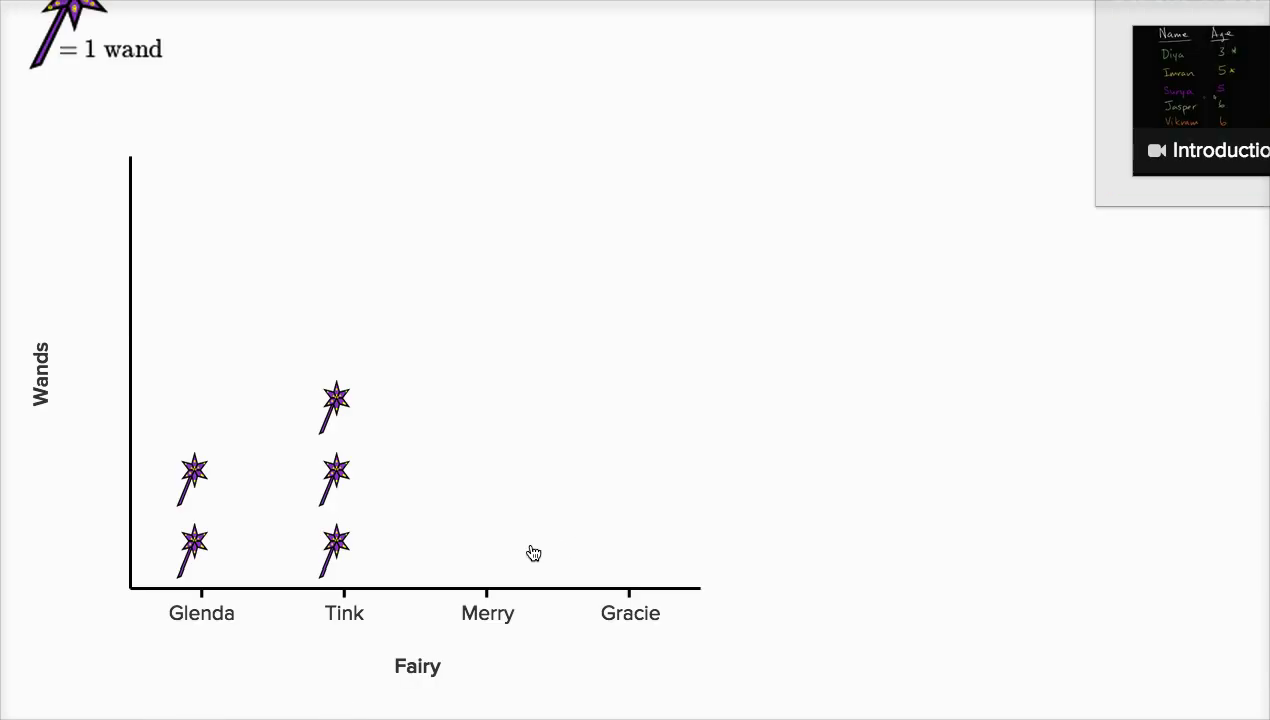
{"action": "left_click", "coordinate": [480, 540]}
{"action": "left_click", "coordinate": [472, 462]}
{"action": "left_click", "coordinate": [465, 410]}
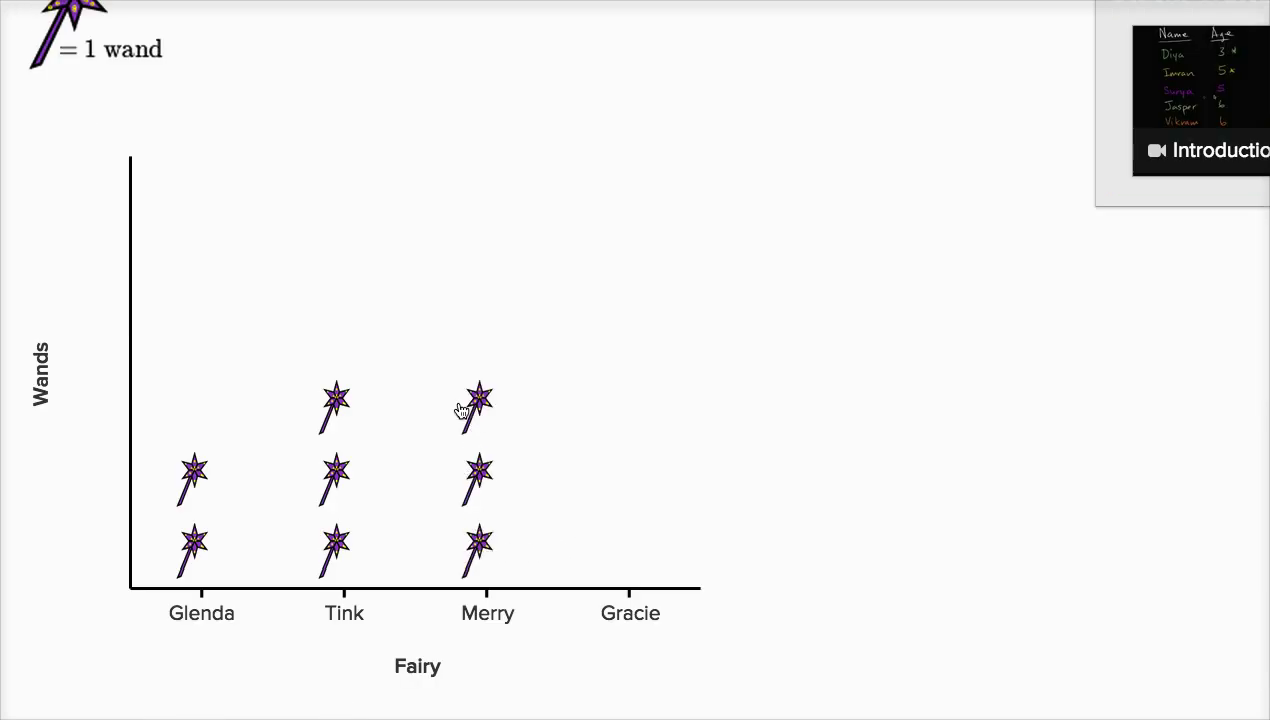
{"action": "left_click", "coordinate": [480, 345]}
{"action": "scroll", "coordinate": [651, 456], "scroll_direction": "up", "scroll_amount": 3}
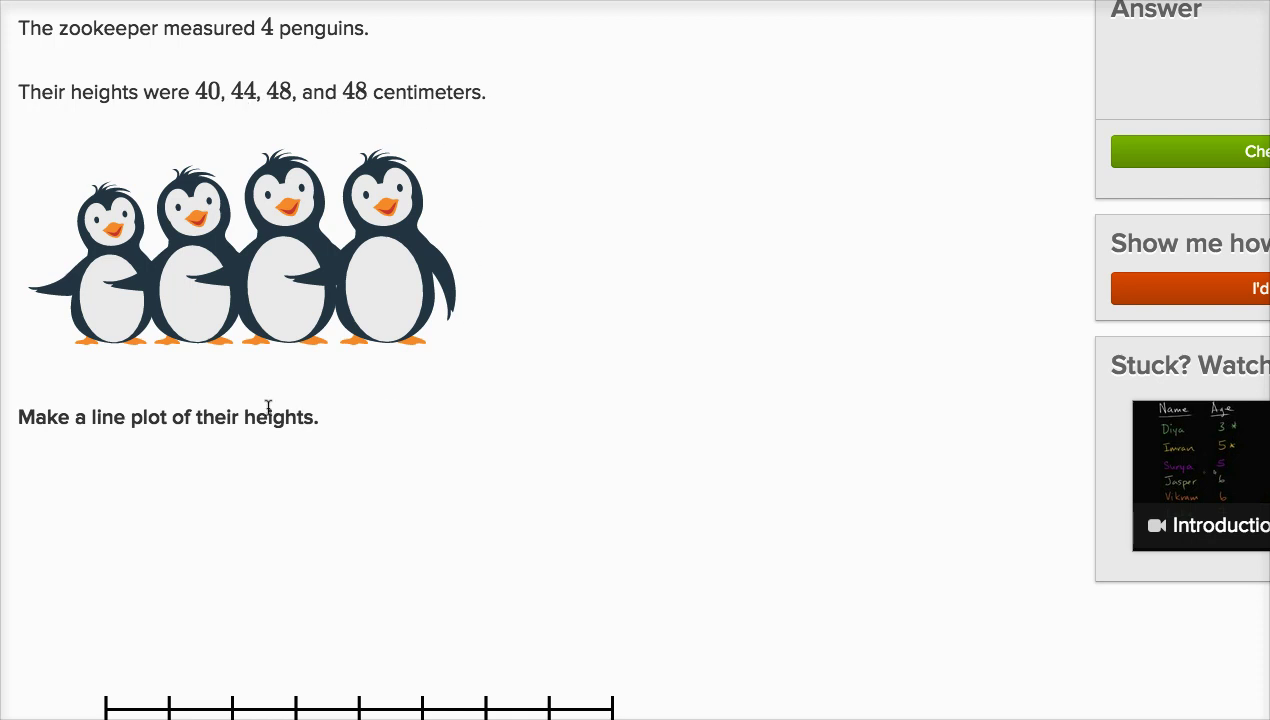
Scroll down to the empty Height (cm) number line running from 40 to 48.
{"action": "scroll", "coordinate": [518, 448], "scroll_direction": "down", "scroll_amount": 1}
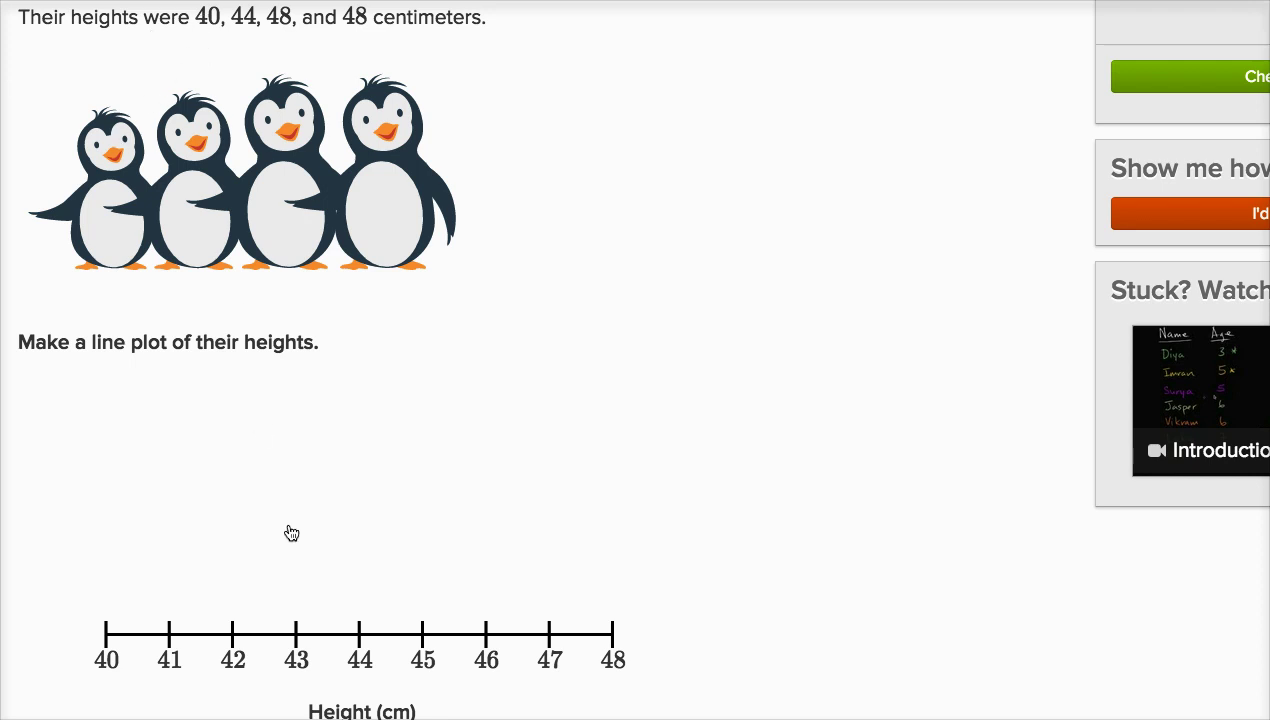
Plot the penguin heights as dots at 40, 44 and two at 48 cm.
{"action": "left_click", "coordinate": [108, 625]}
{"action": "left_click", "coordinate": [360, 625]}
{"action": "left_click", "coordinate": [614, 612]}
{"action": "left_click", "coordinate": [614, 584]}
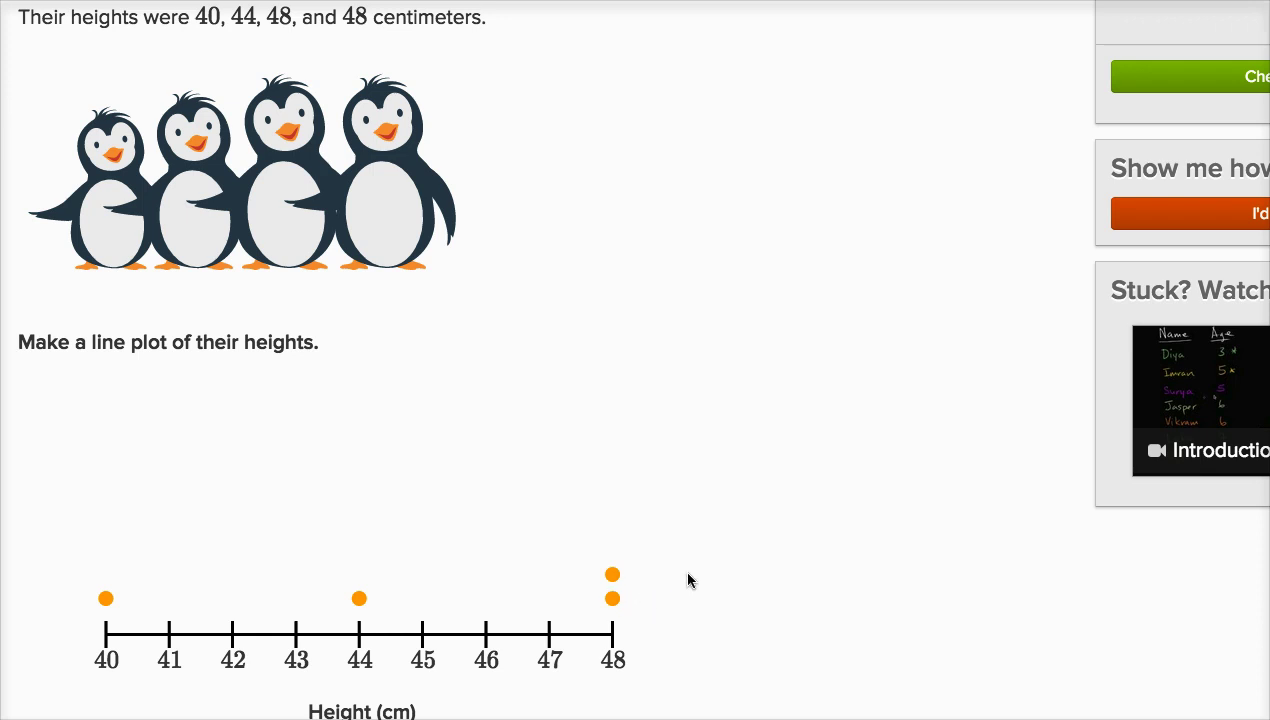
{"action": "scroll", "coordinate": [717, 585], "scroll_direction": "down", "scroll_amount": 1}
{"action": "scroll", "coordinate": [717, 585], "scroll_direction": "up", "scroll_amount": 1}
Check the penguin line plot and go on to the book-heights problem.
{"action": "left_click", "coordinate": [1142, 88]}
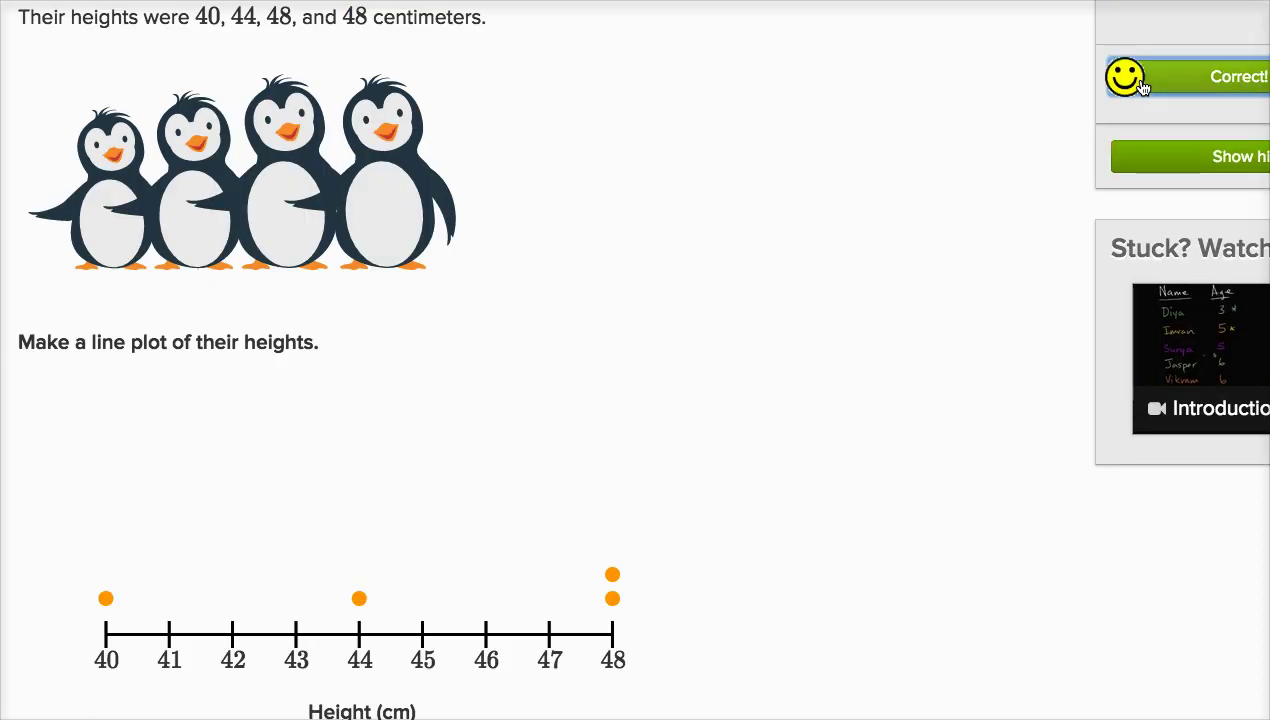
{"action": "left_click", "coordinate": [1142, 88]}
{"action": "scroll", "coordinate": [948, 219], "scroll_direction": "up", "scroll_amount": 1}
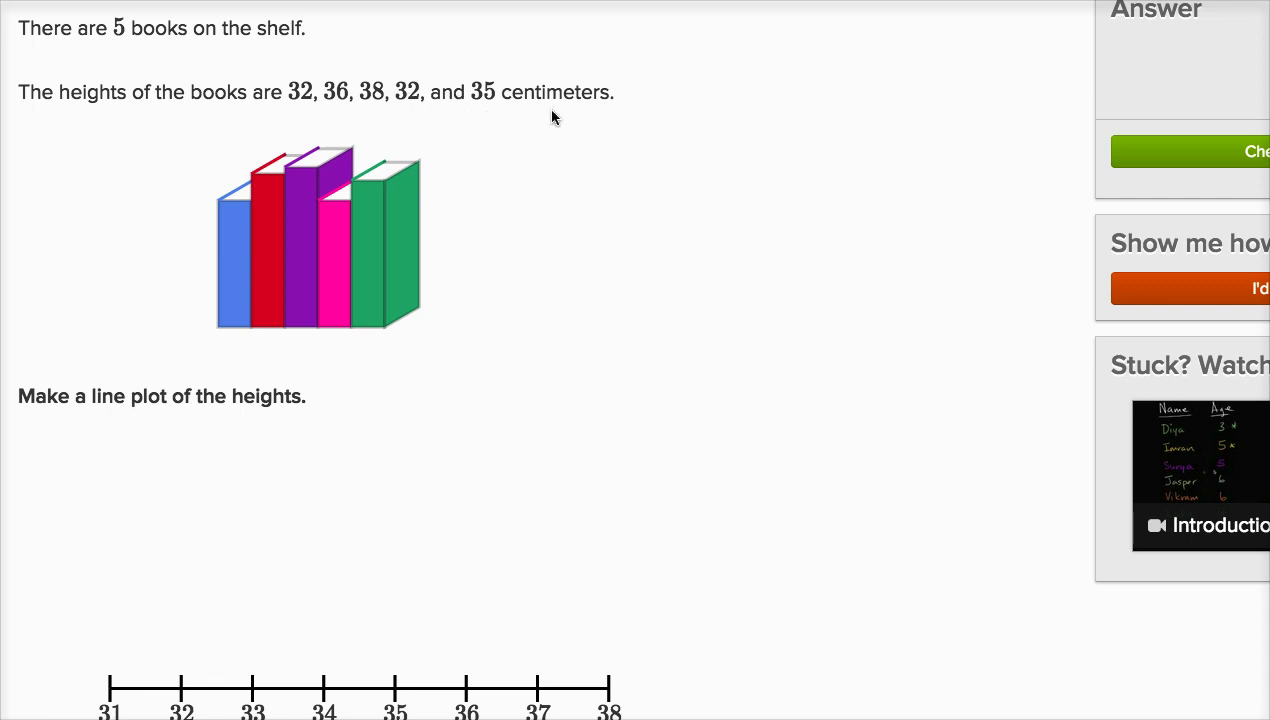
{"action": "scroll", "coordinate": [535, 417], "scroll_direction": "down", "scroll_amount": 1}
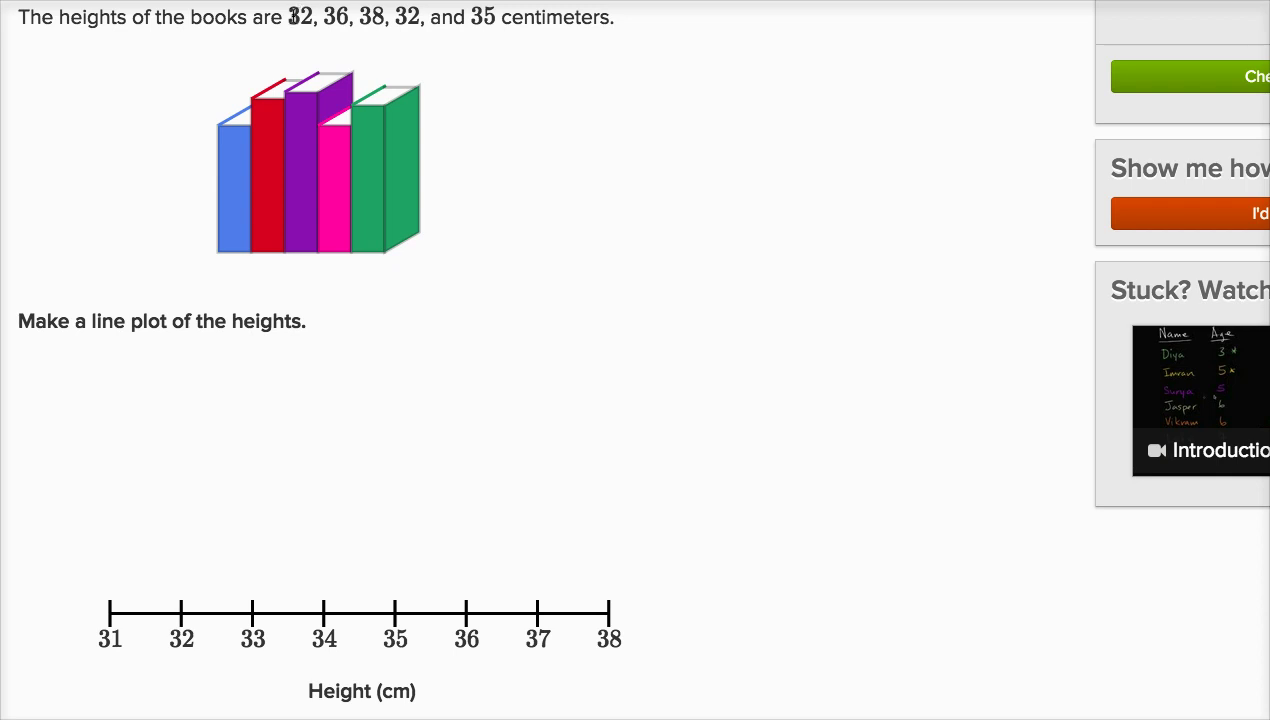
{"action": "double_click", "coordinate": [300, 17]}
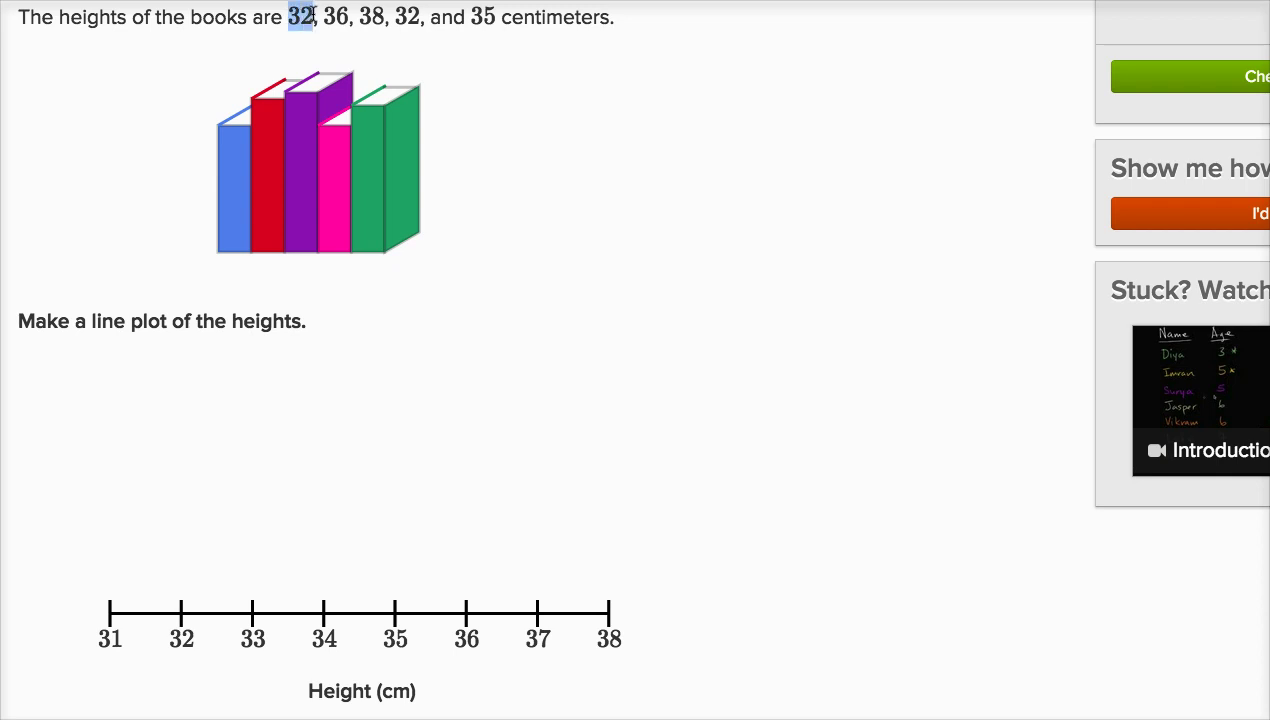
Plot book-height dots at 32, 36 and 38 cm, marking each value in the sentence.
{"action": "left_click", "coordinate": [182, 586]}
{"action": "left_click_drag", "start_coordinate": [323, 17], "coordinate": [347, 17]}
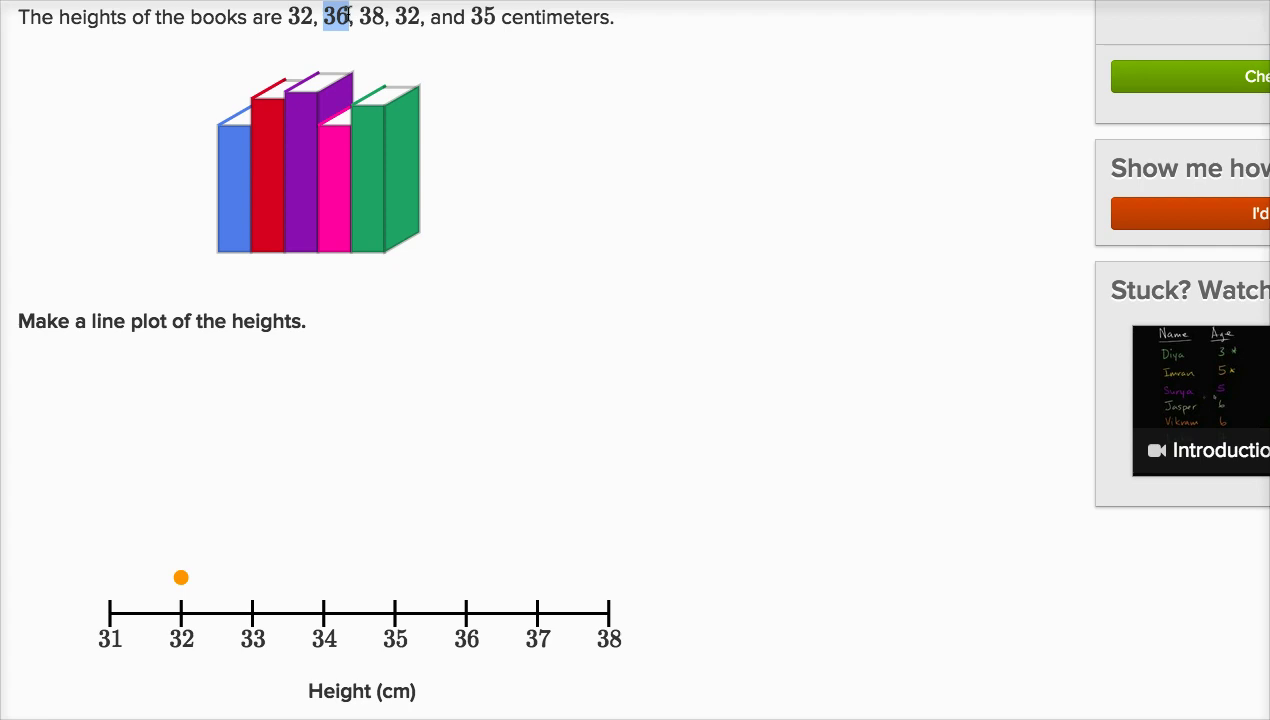
{"action": "left_click", "coordinate": [467, 590]}
{"action": "left_click_drag", "start_coordinate": [359, 17], "coordinate": [385, 17]}
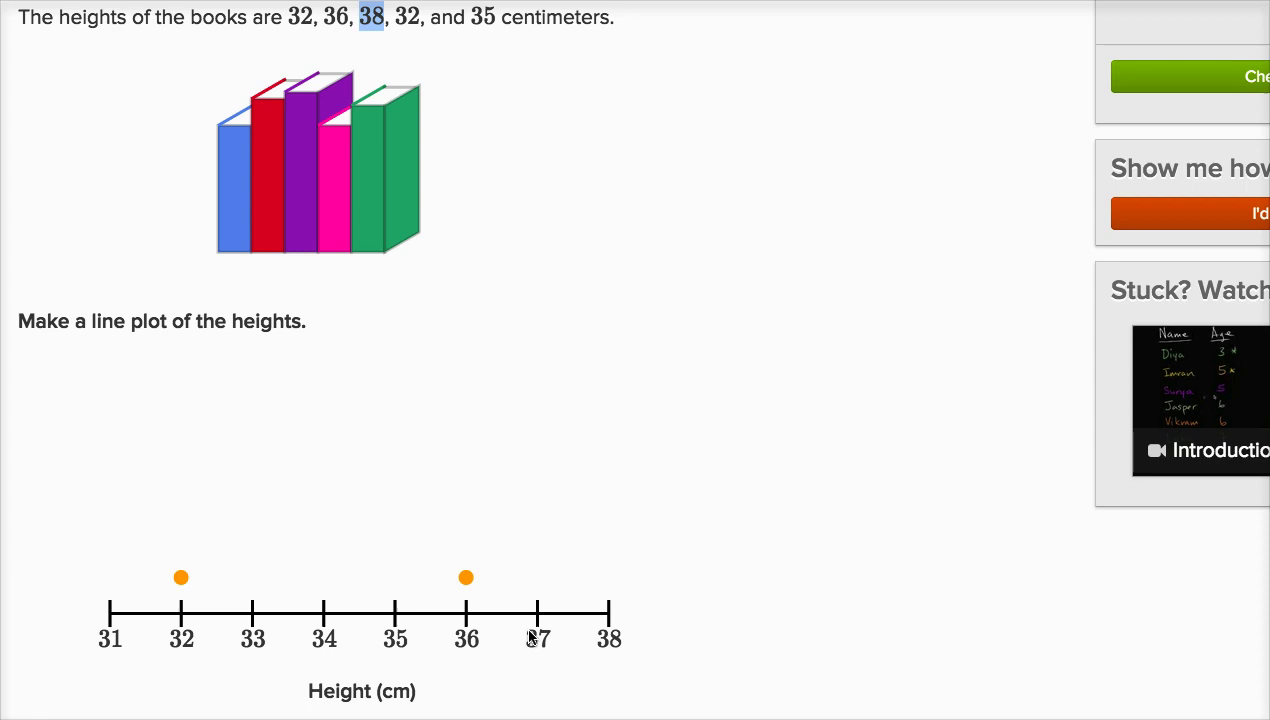
{"action": "left_click", "coordinate": [609, 578]}
Add a second dot at 32 and one at 35 cm, then check and advance.
{"action": "left_click_drag", "start_coordinate": [396, 17], "coordinate": [421, 17]}
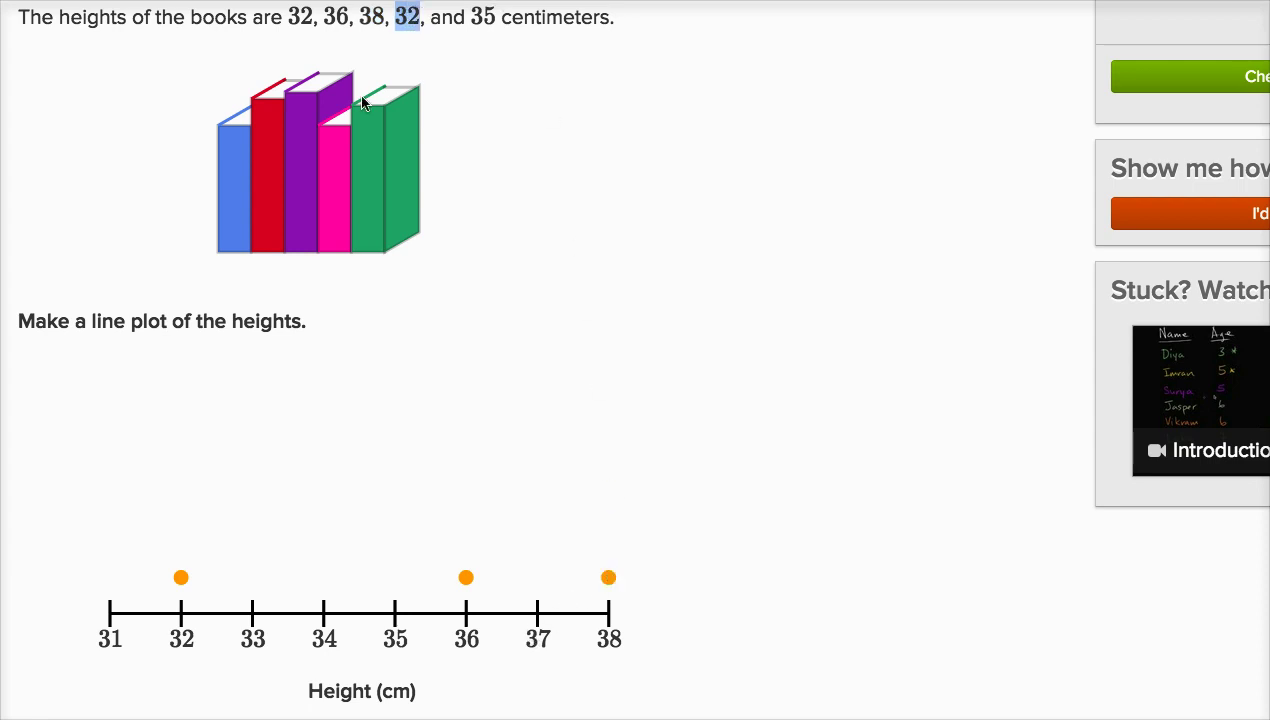
{"action": "left_click", "coordinate": [181, 554]}
{"action": "left_click", "coordinate": [394, 588]}
{"action": "left_click", "coordinate": [1222, 91]}
{"action": "left_click", "coordinate": [1222, 91]}
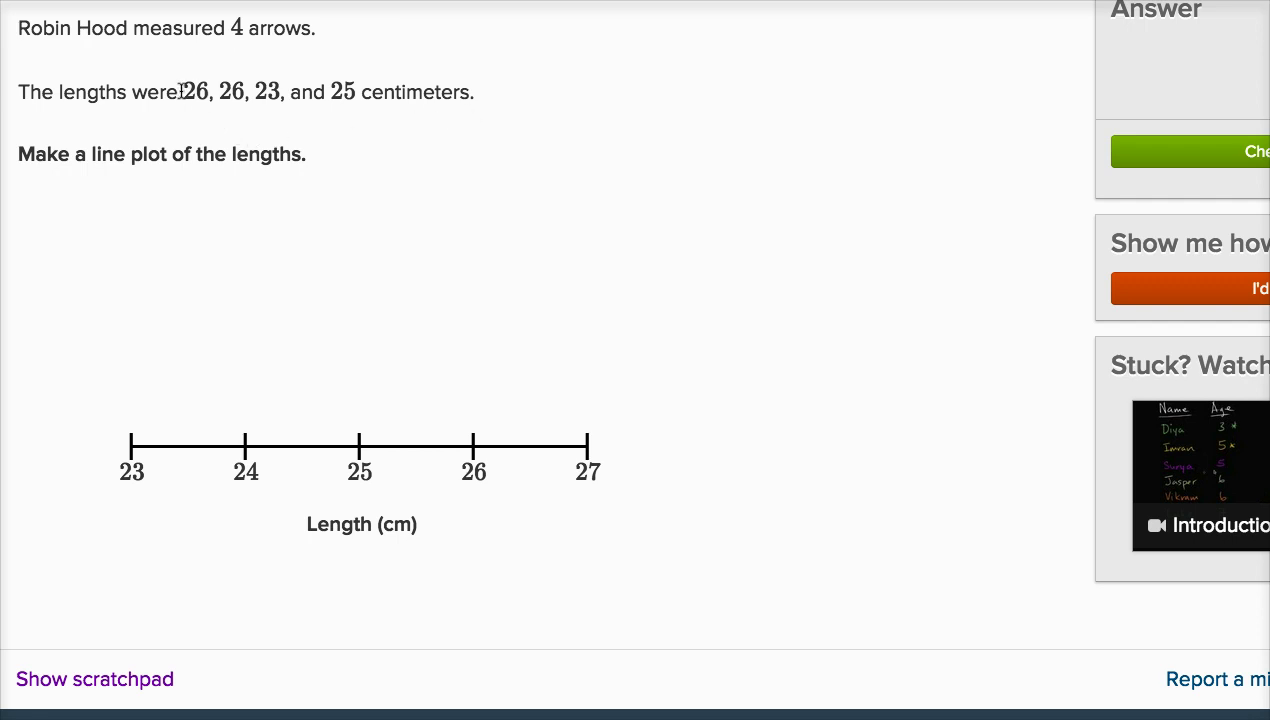
Highlight the two 26 values in the problem sentence, then clear the highlight.
{"action": "mouse_move", "coordinate": [182, 91]}
{"action": "left_mouse_down"}
{"action": "mouse_move", "coordinate": [227, 89]}
{"action": "mouse_move", "coordinate": [183, 90]}
{"action": "left_mouse_up"}
{"action": "left_click", "coordinate": [240, 90]}
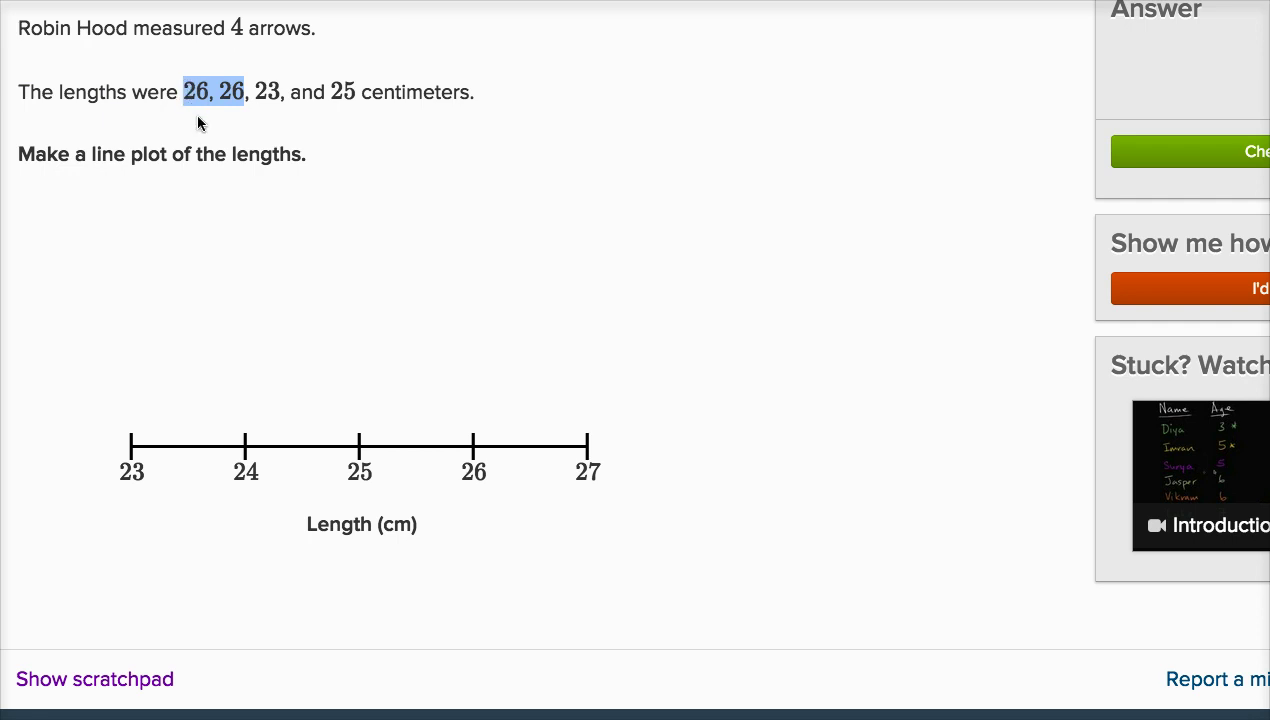
{"action": "left_click", "coordinate": [330, 280]}
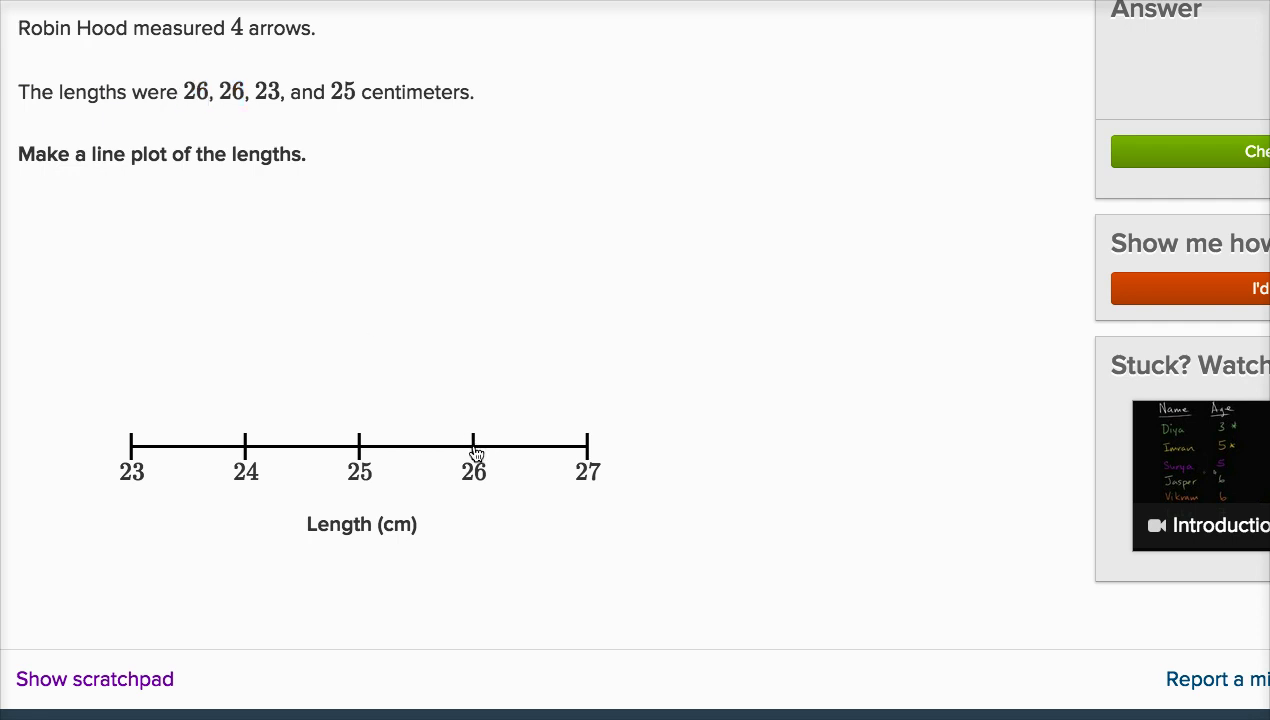
Plot two dots at 26 cm and one each at 23 and 25 cm, then check.
{"action": "left_click", "coordinate": [475, 410]}
{"action": "left_click", "coordinate": [475, 395]}
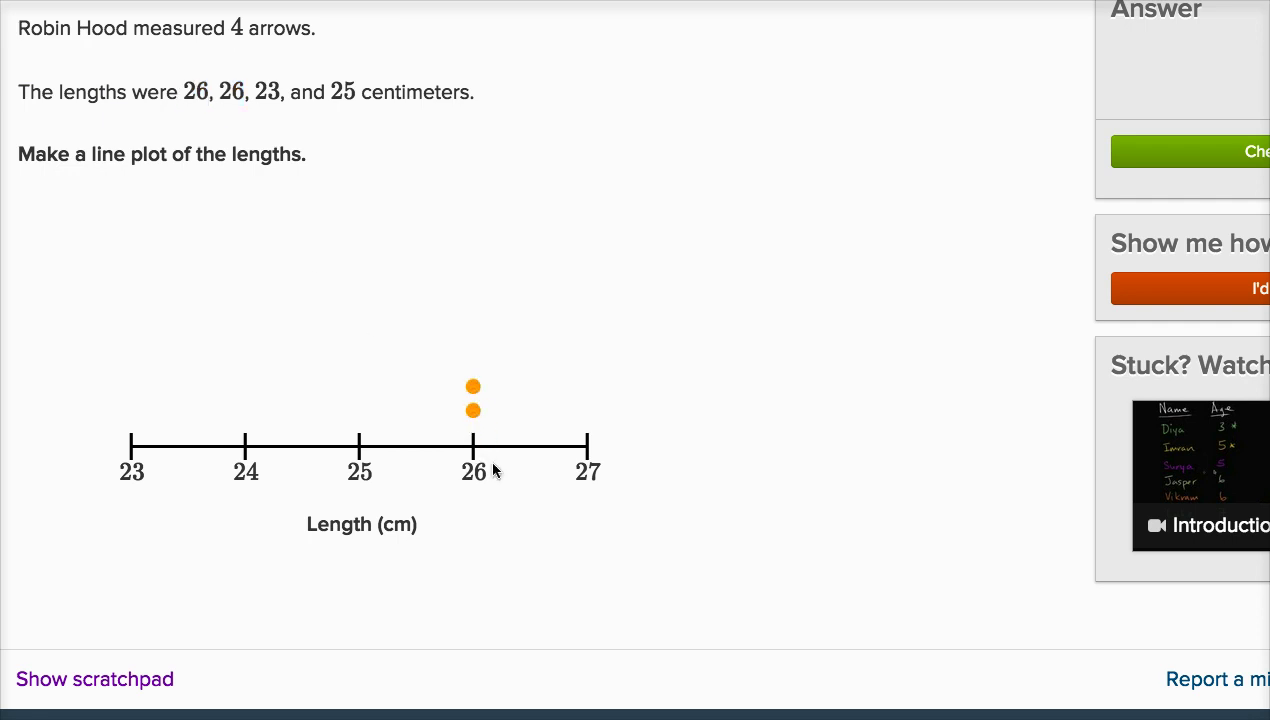
{"action": "left_click", "coordinate": [132, 415]}
{"action": "left_click", "coordinate": [360, 428]}
{"action": "left_click", "coordinate": [1137, 160]}
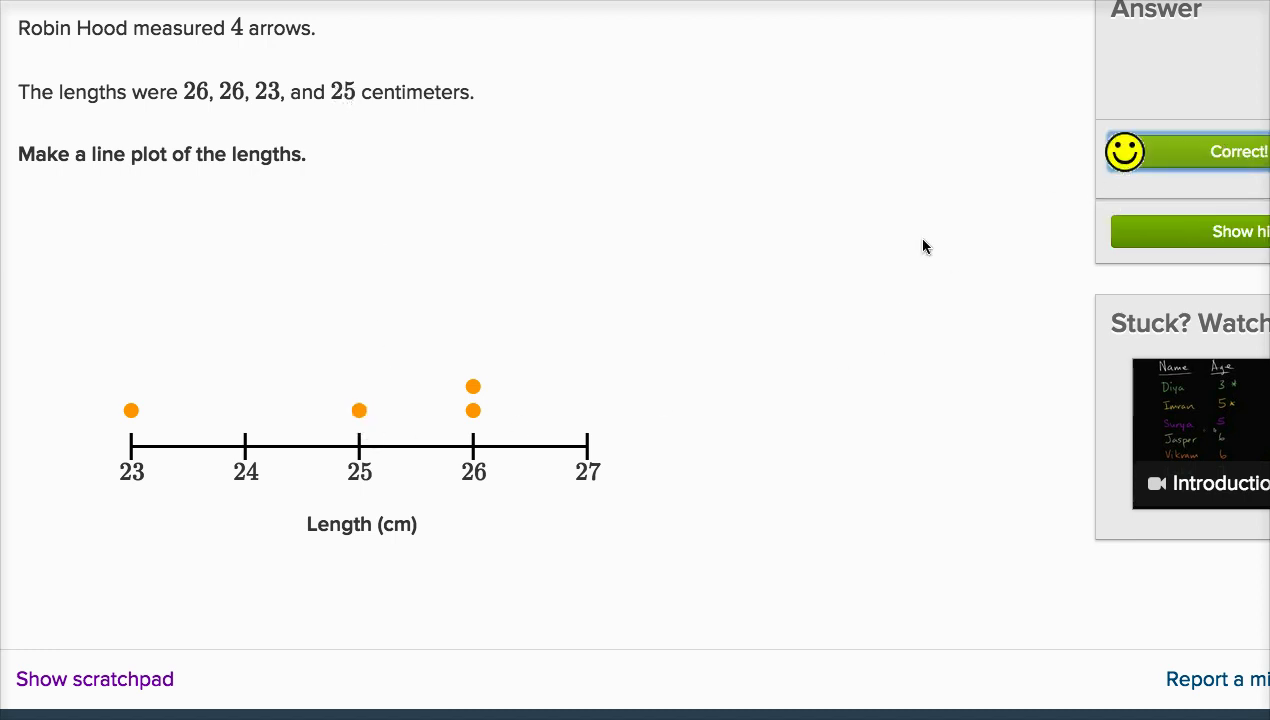